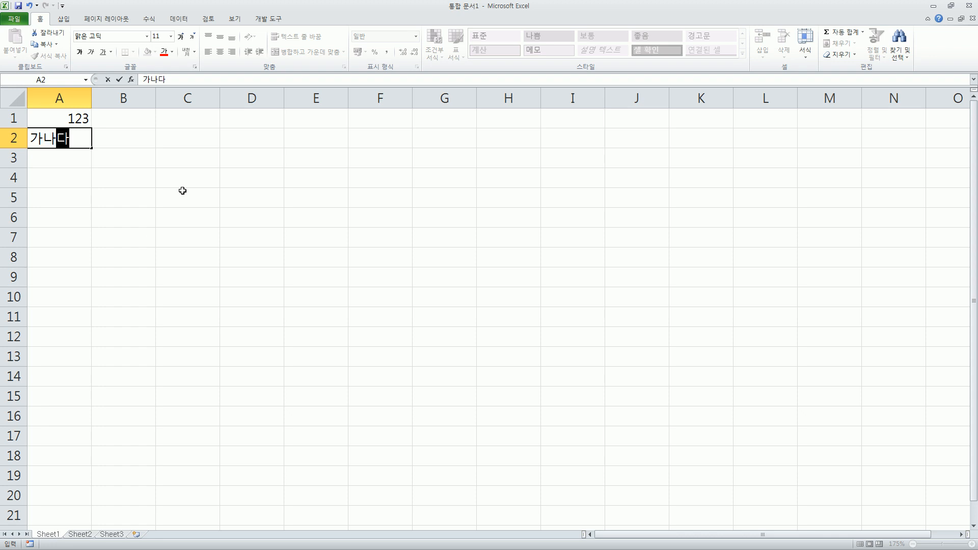
Commit the text 가나다 in cell A2.
key("Return")
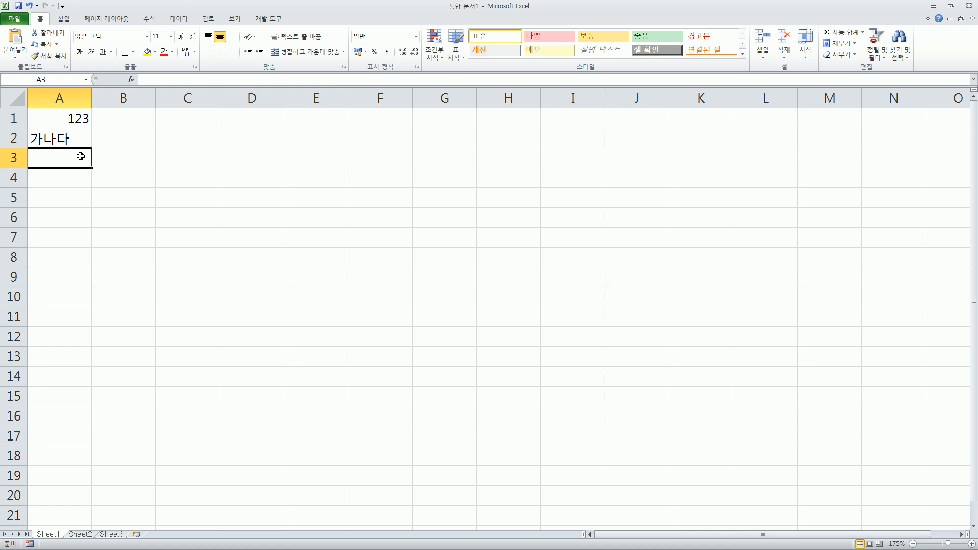
key("ctrl+shift+d")
left_click_drag(36, 152, 83, 165)
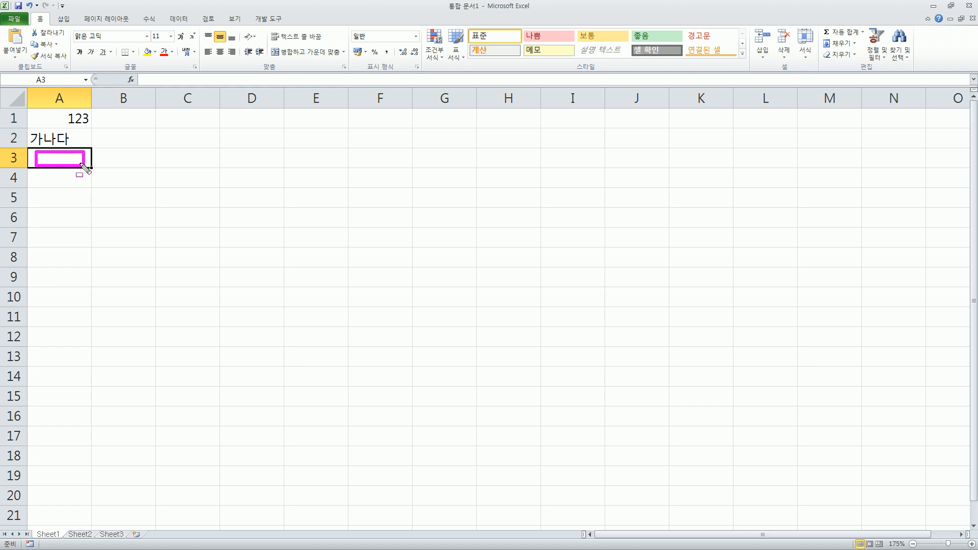
key("Escape")
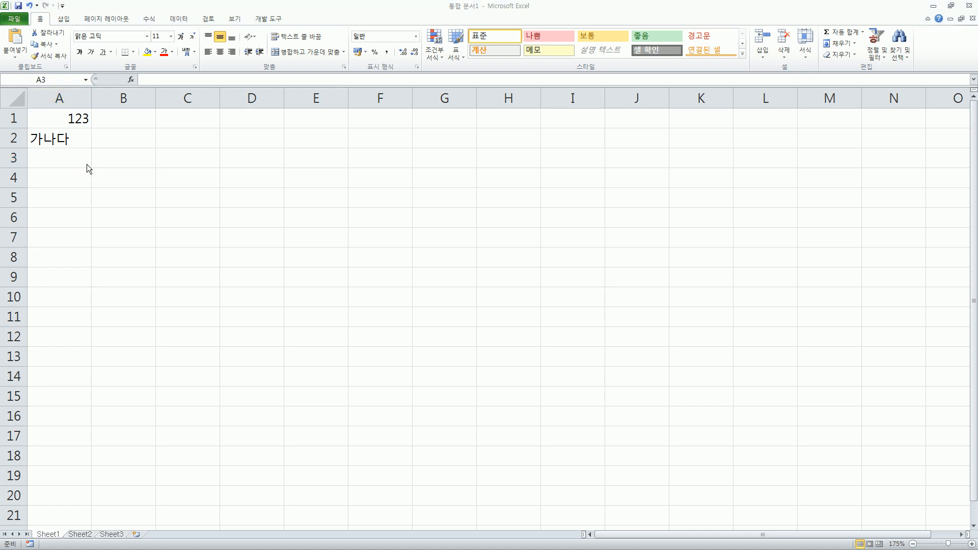
Enter 월요일 and 화요일 on two separate lines within cell A3.
left_click(87, 164)
type("ㅇ월요일")
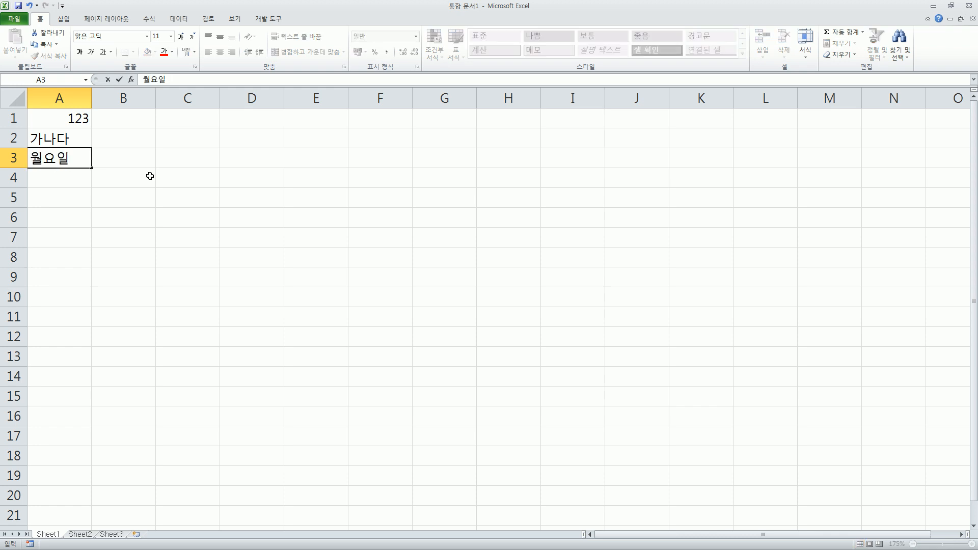
key("alt")
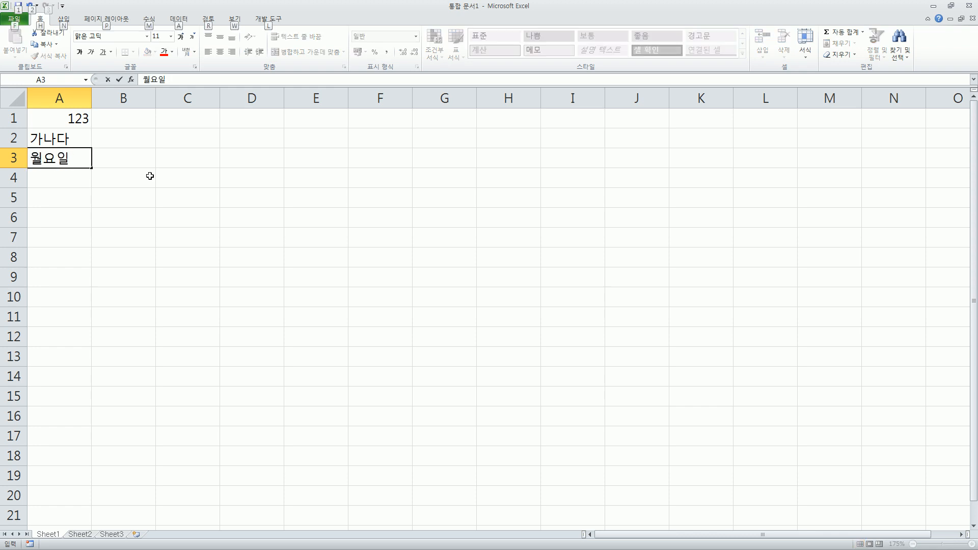
left_click(76, 158)
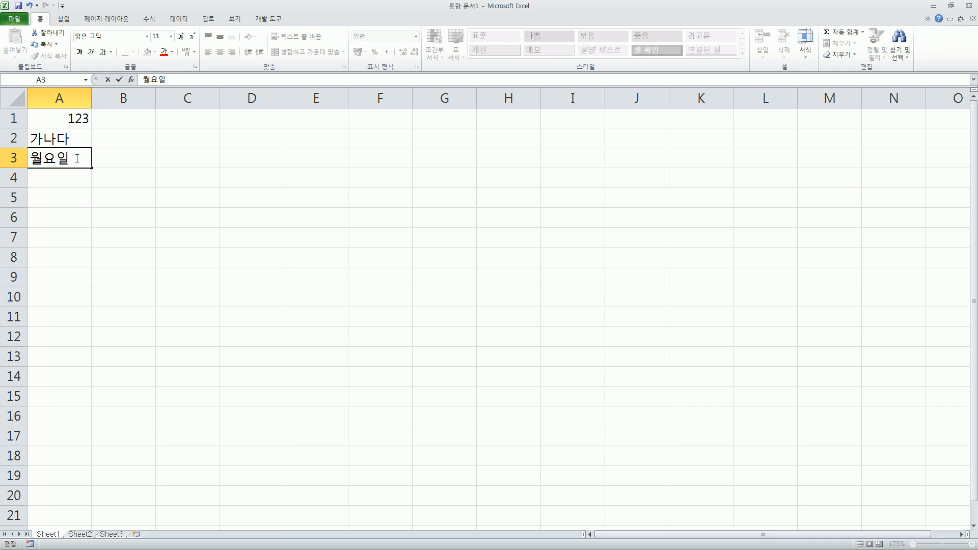
key("alt+Return")
type("호ㅏ요일")
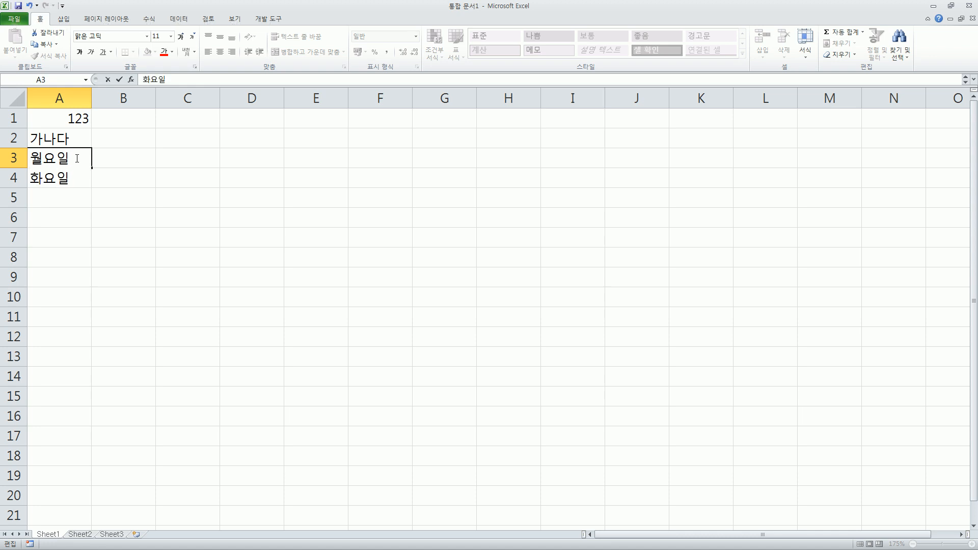
key("Return")
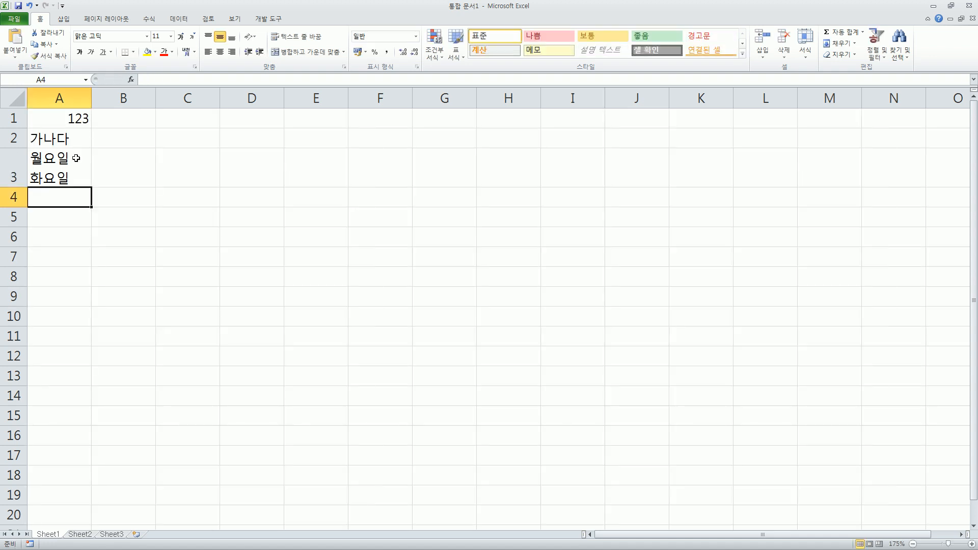
Append 수요일 and 목요일 as two further lines below the existing text in cell A3.
left_click(76, 158)
left_click_drag(27, 148, 76, 188)
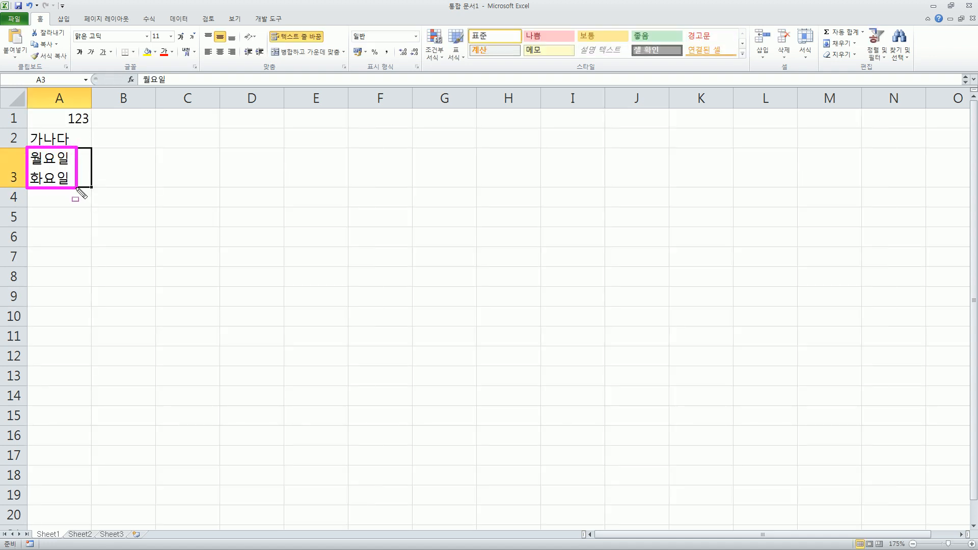
key("Escape")
double_click(71, 184)
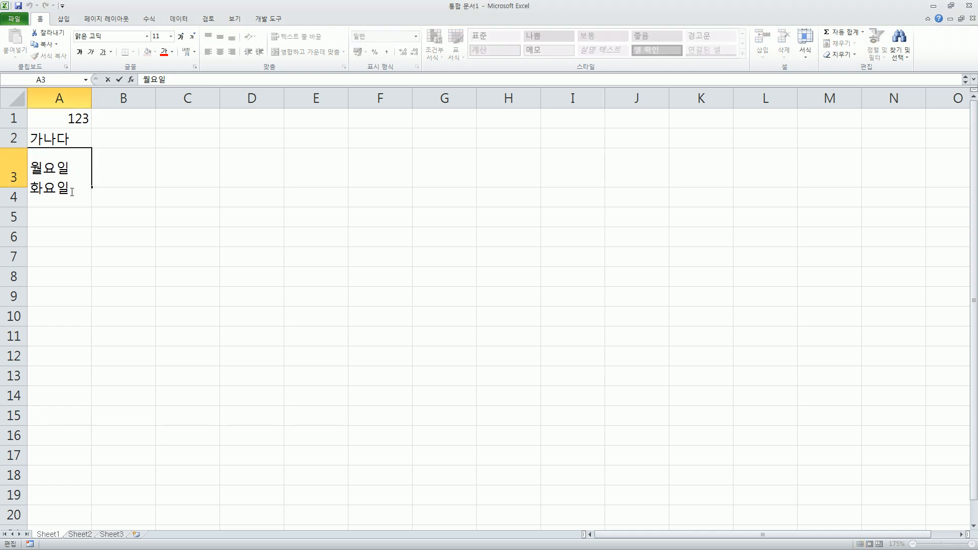
key("alt+Return")
type("수요일")
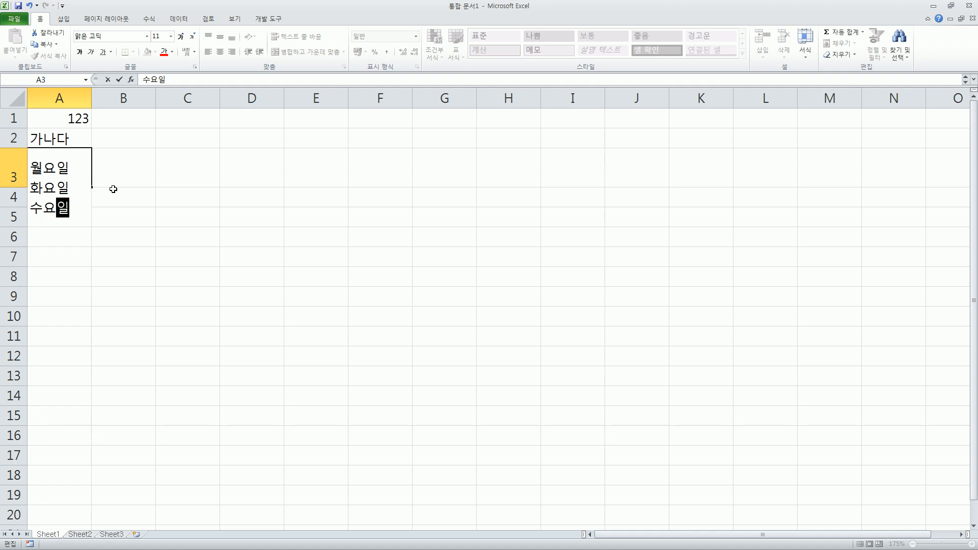
key("alt+Return")
type("목요일")
key("Return")
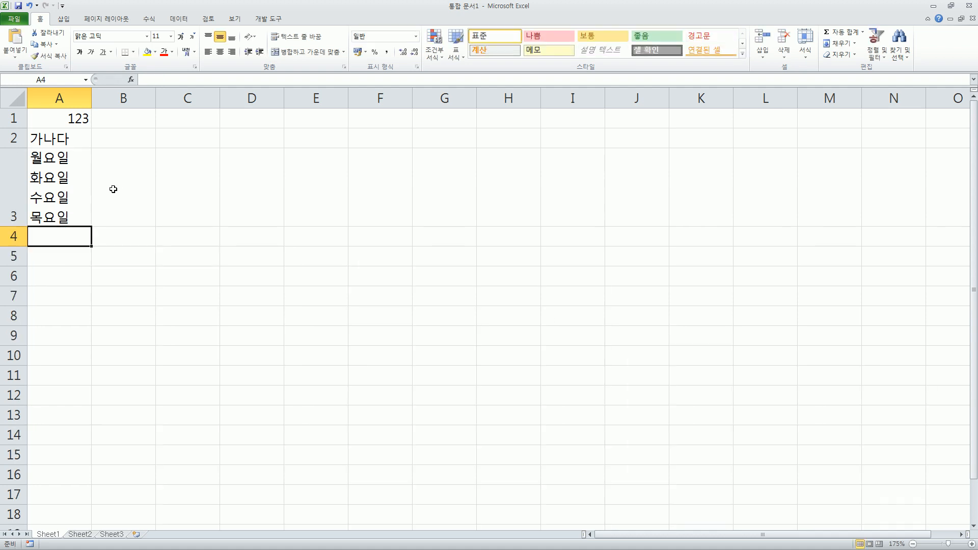
Fill every cell of the range B4:C7 with 가나다 in a single entry.
mouse_move(28, 151)
left_mouse_down()
mouse_move(59, 216)
mouse_move(75, 225)
left_mouse_up()
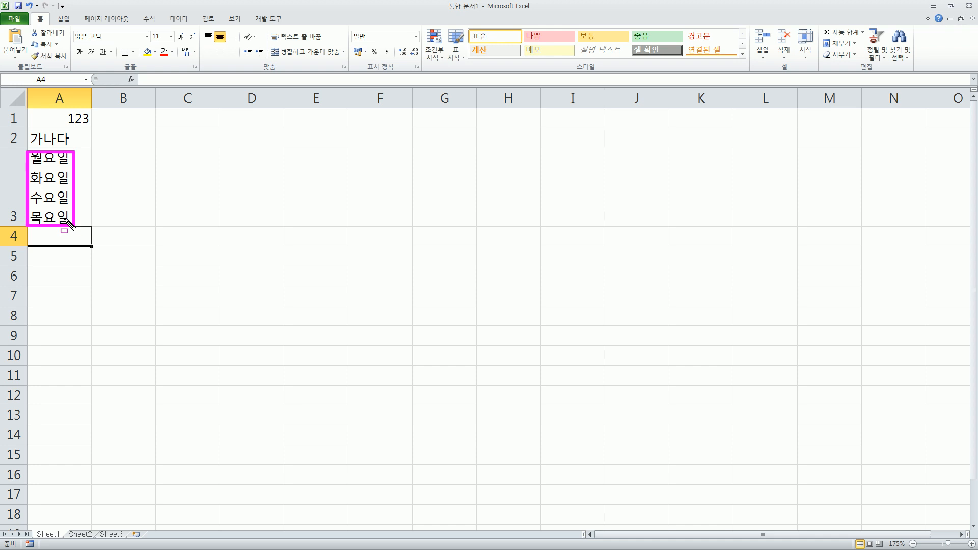
key("Escape")
mouse_move(122, 237)
left_mouse_down()
mouse_move(170, 278)
mouse_move(295, 304)
mouse_move(212, 279)
mouse_move(215, 299)
left_mouse_up()
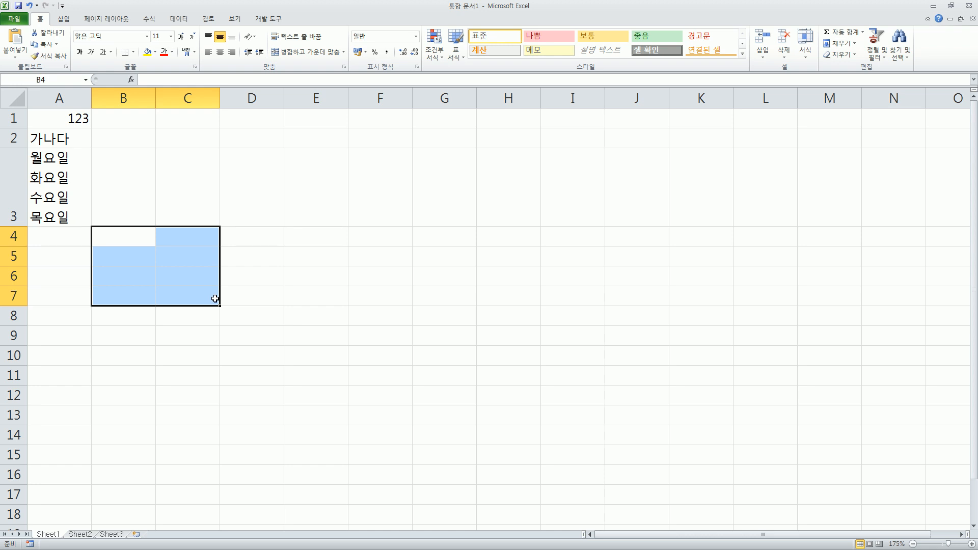
type("가나다")
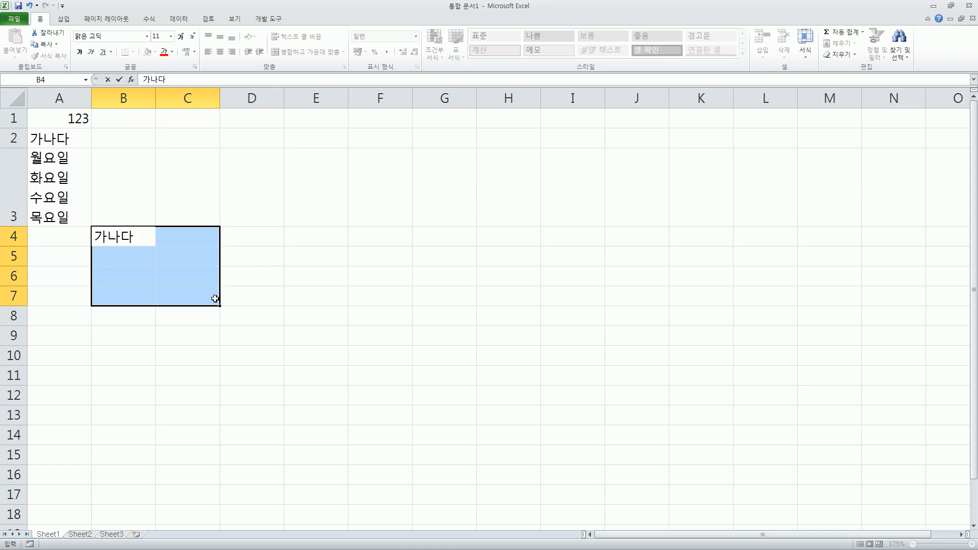
key("ctrl+Return")
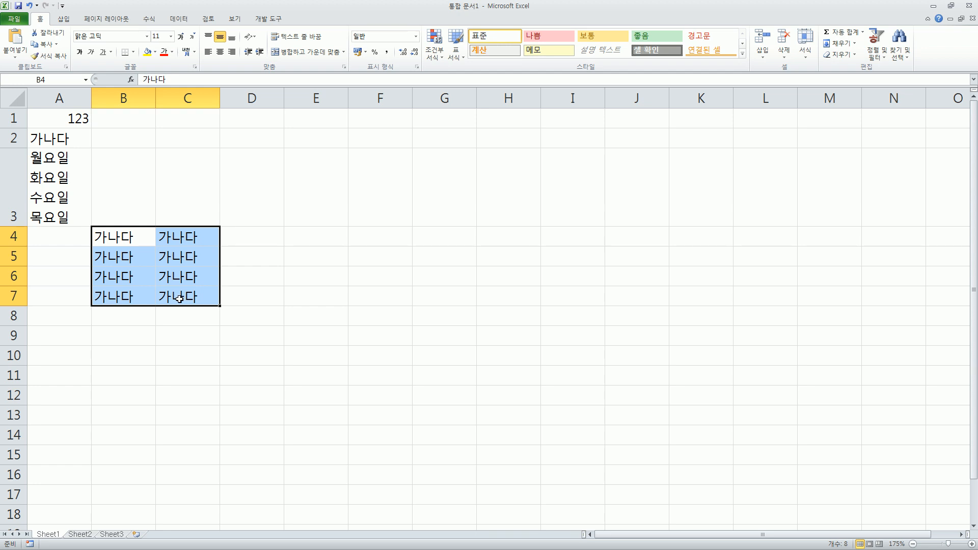
Cycle the active cell repeatedly through the selected range B4:C7, column by column, returning to B4.
left_click(185, 297)
left_click_drag(138, 244, 191, 299)
key("Return")
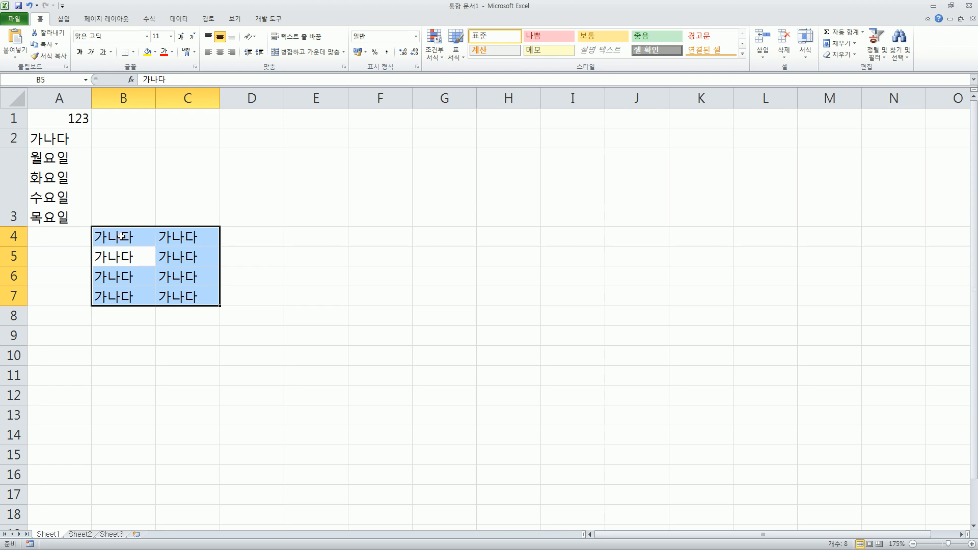
key("Return")
key("Return")
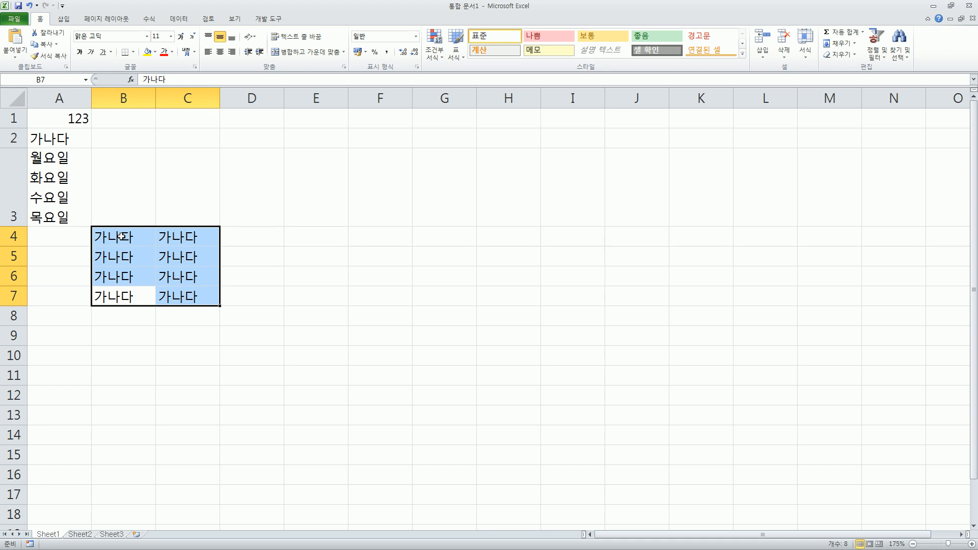
key("Return")
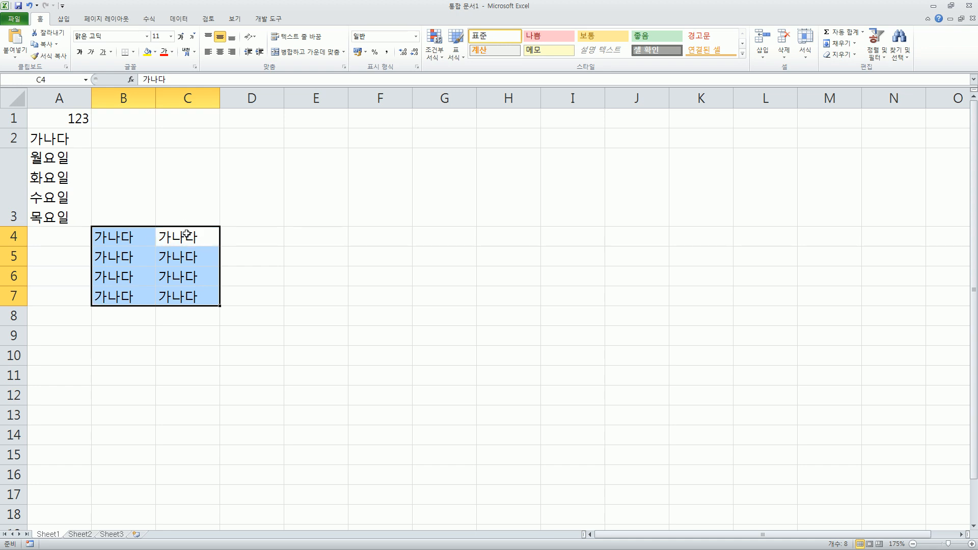
key("Return")
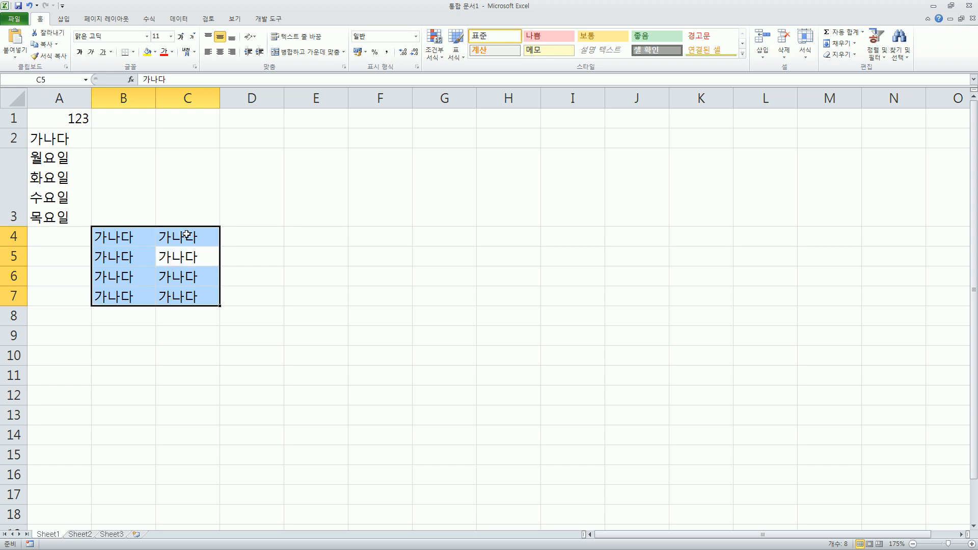
key("Return")
key("Return")
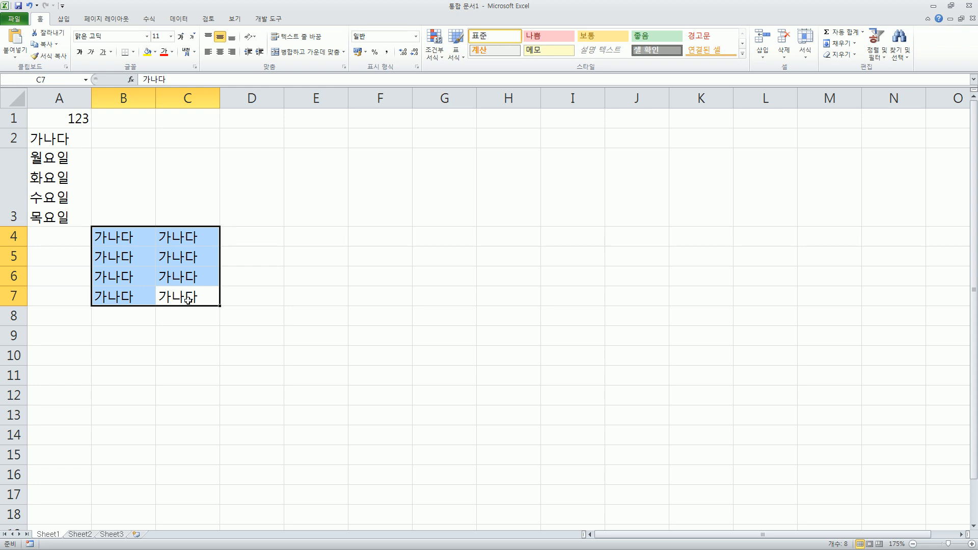
key("Return")
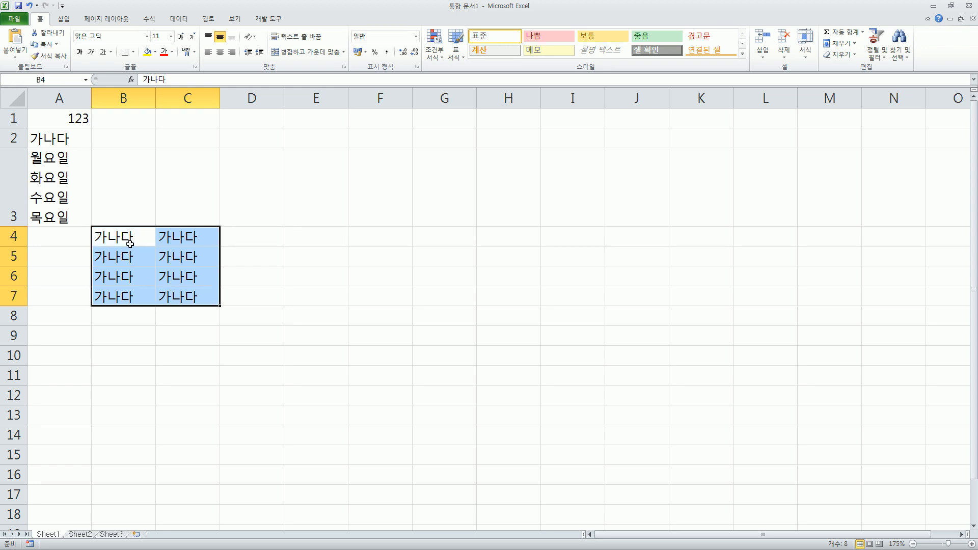
key("Return")
key("Return")
key("Return")
key("Return")
key("Return")
key("Return")
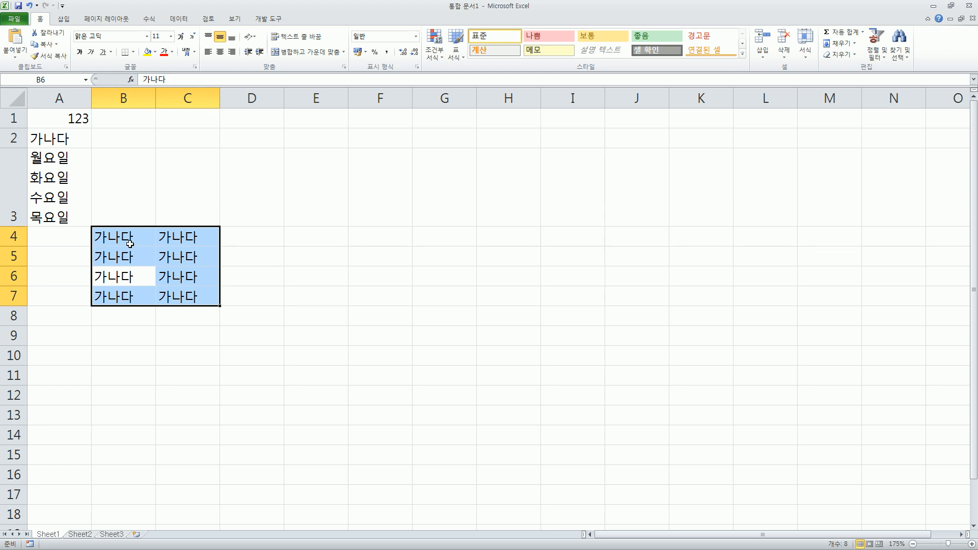
key("Return")
key("Return")
key("Return")
key("Return")
key("Return")
key("Return")
key("Return")
key("Return")
key("Return")
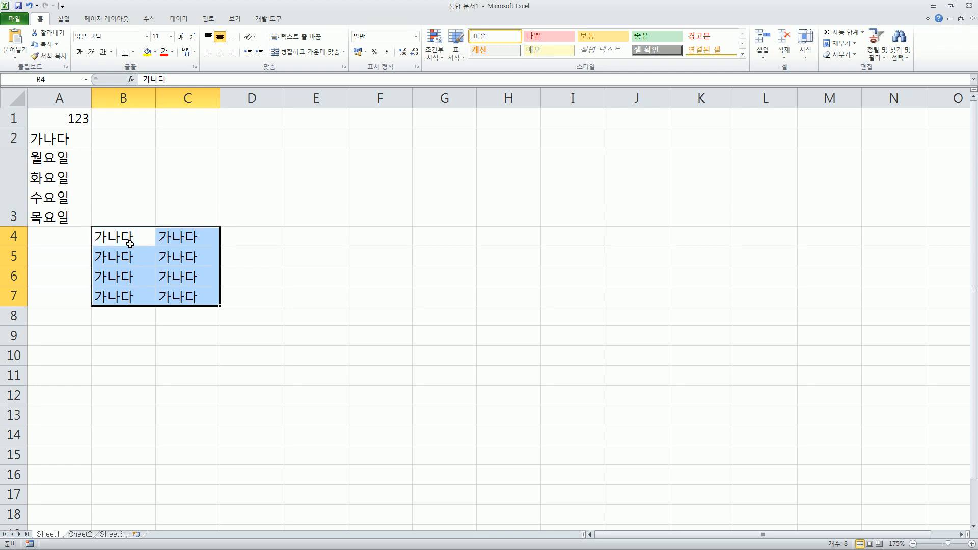
key("Return")
key("Return")
key("Return")
key("Return")
key("Return")
key("Return")
key("Return")
key("Return")
key("Return")
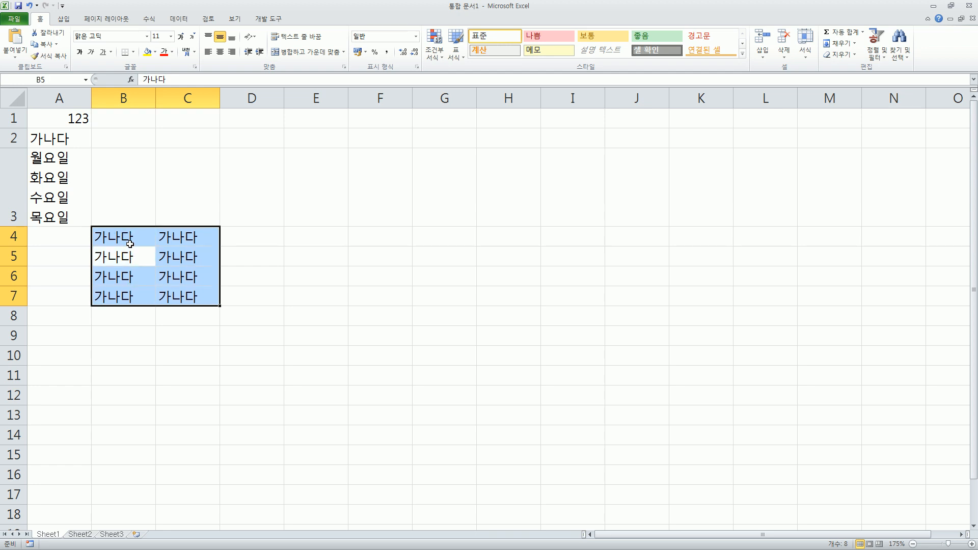
key("Return")
key("Return")
key("Return")
key("Return")
key("Return")
key("Return")
key("Return")
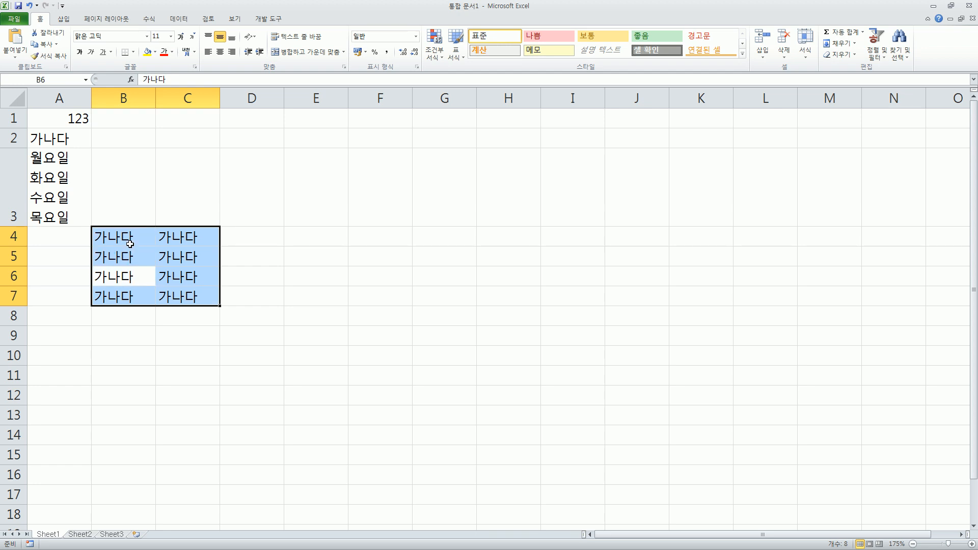
key("Return")
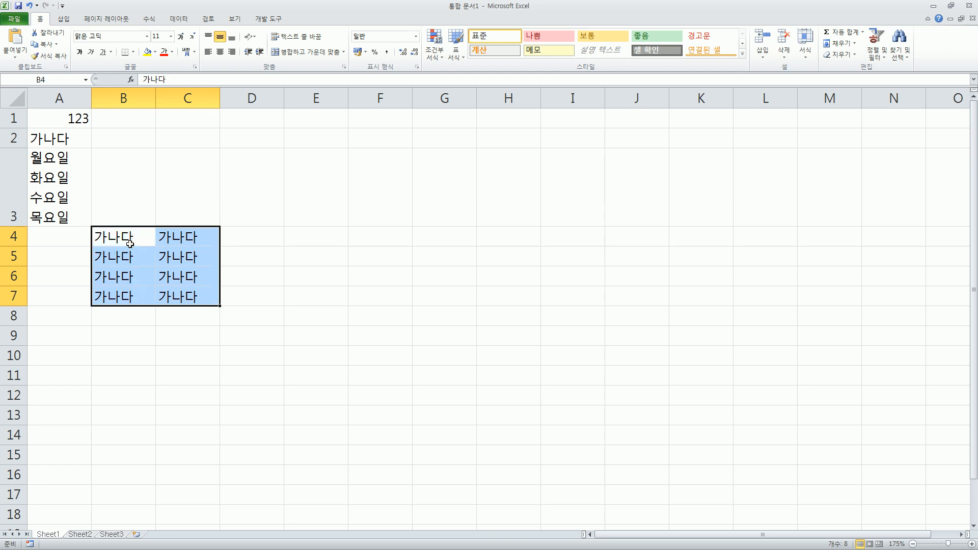
Enter 가 in cell E4 and again in cell E5.
left_click(299, 238)
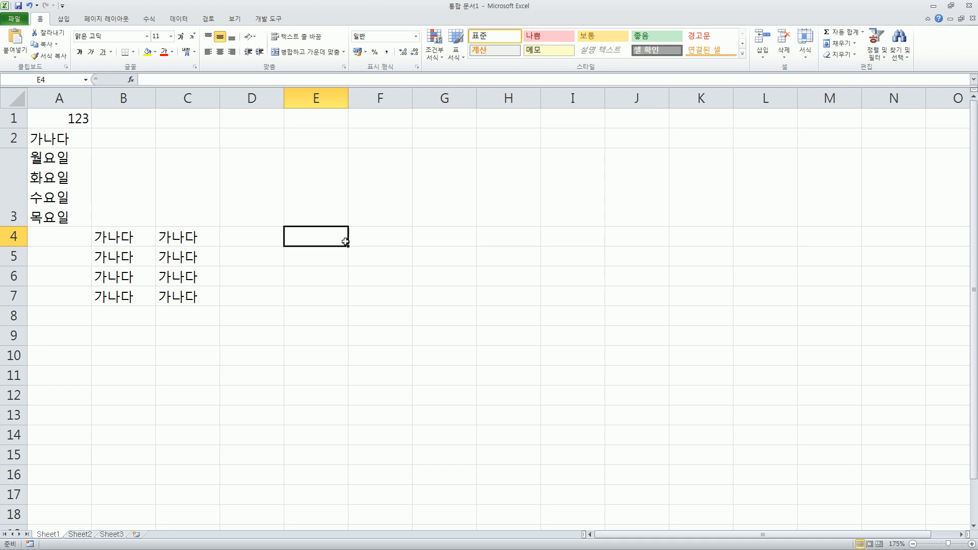
type("가")
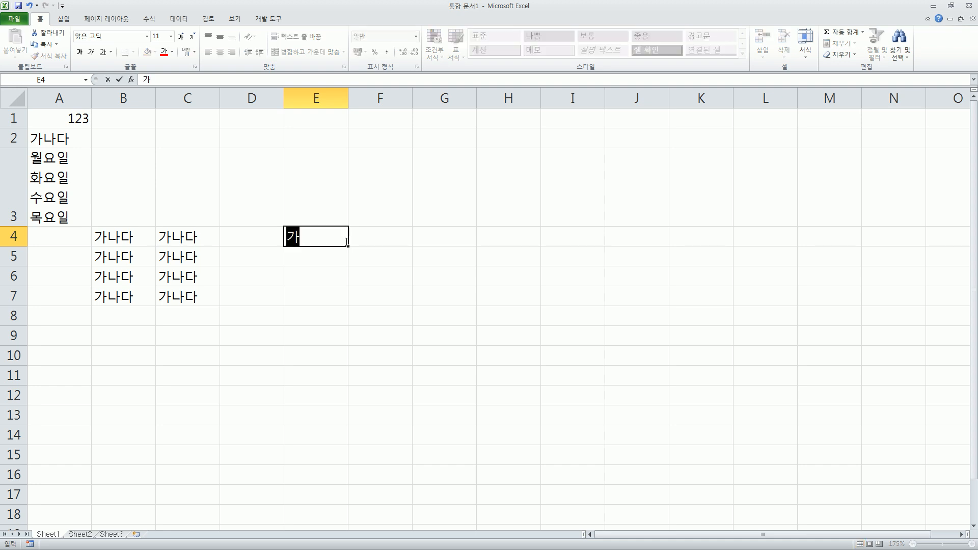
key("Return")
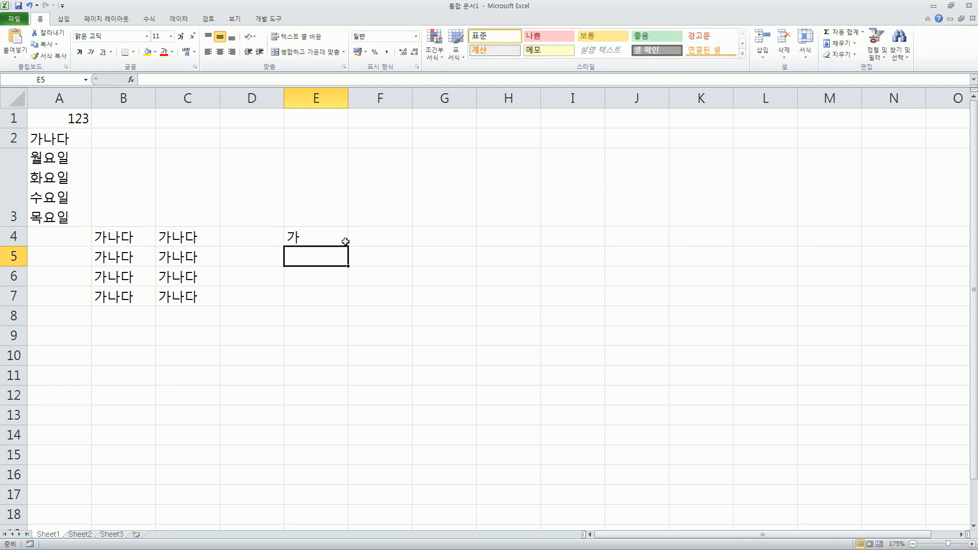
type("가")
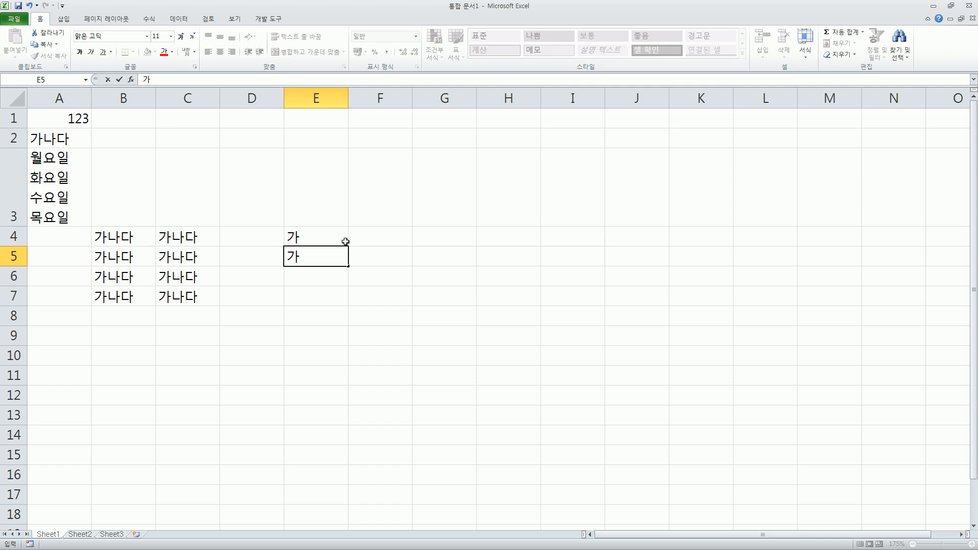
key("Return")
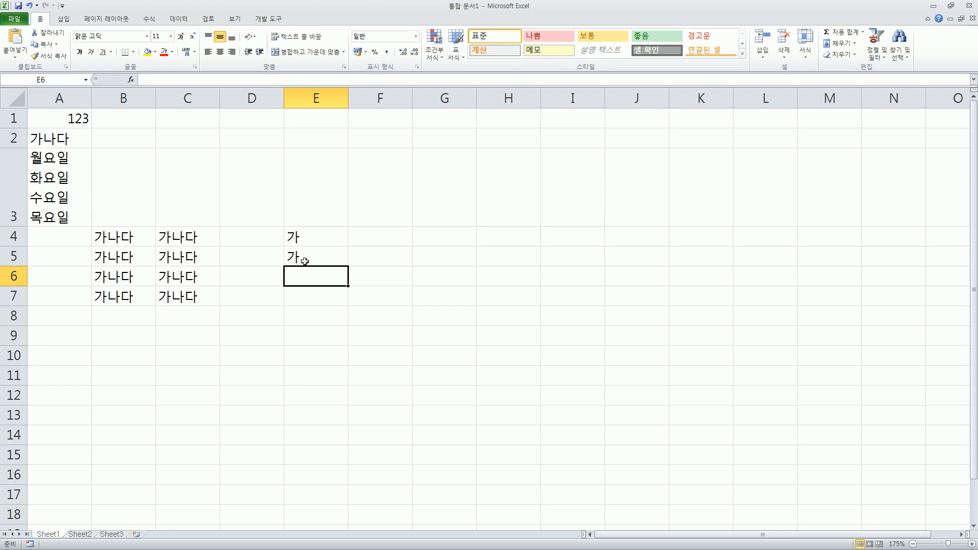
Enter 나 in cell E6 and 다 in cell E7.
type("나")
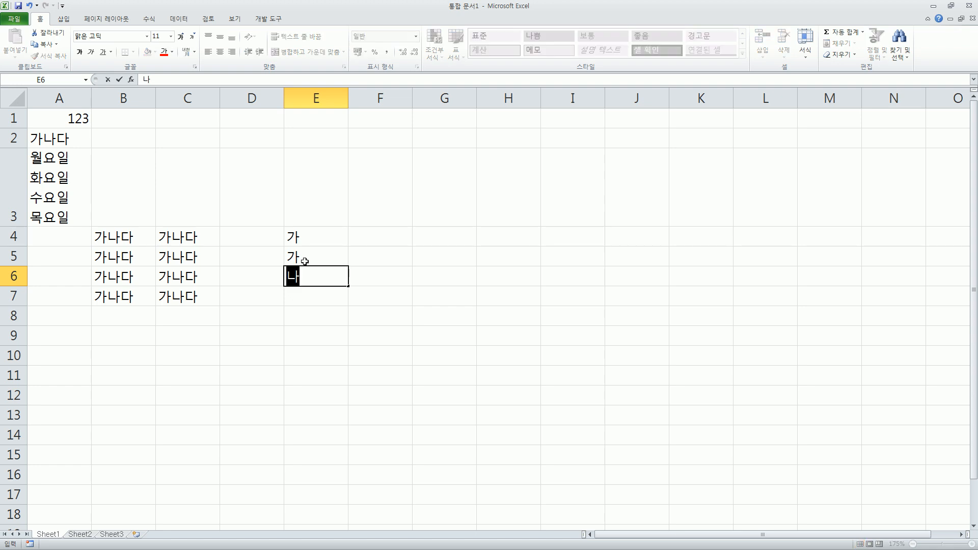
key("Tab")
key("Left")
key("Down")
type("다")
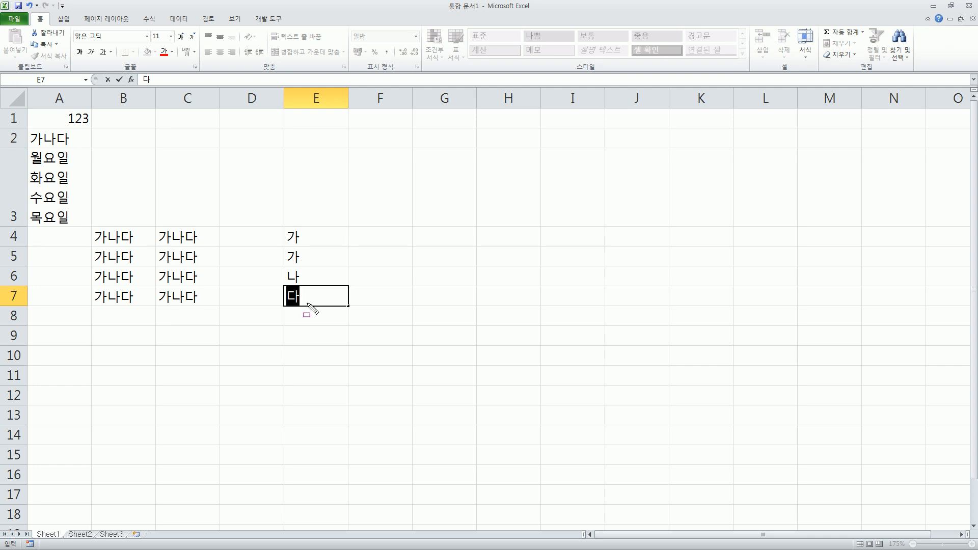
left_click(120, 80)
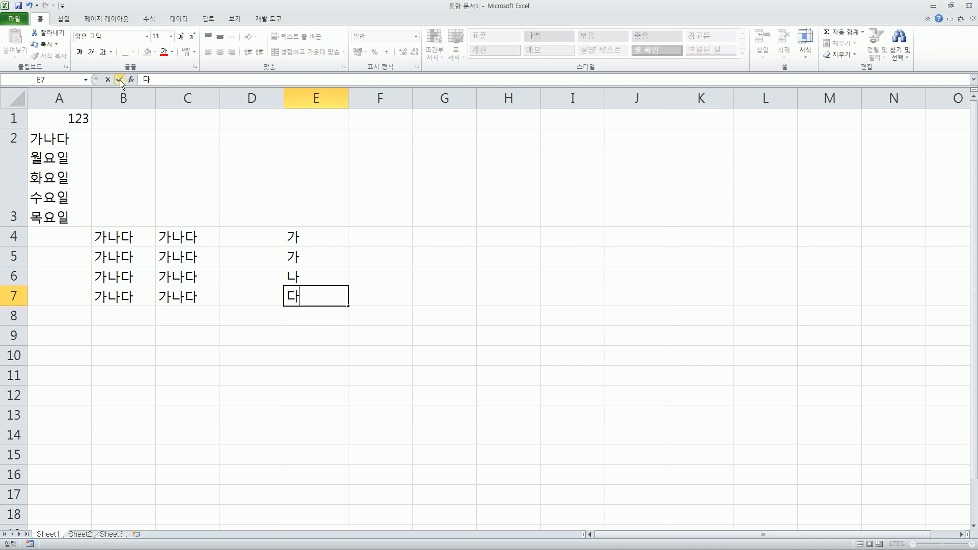
Confirm the entry in E7 and enter 라 in cell E8, committing it by selecting another cell.
key("Return")
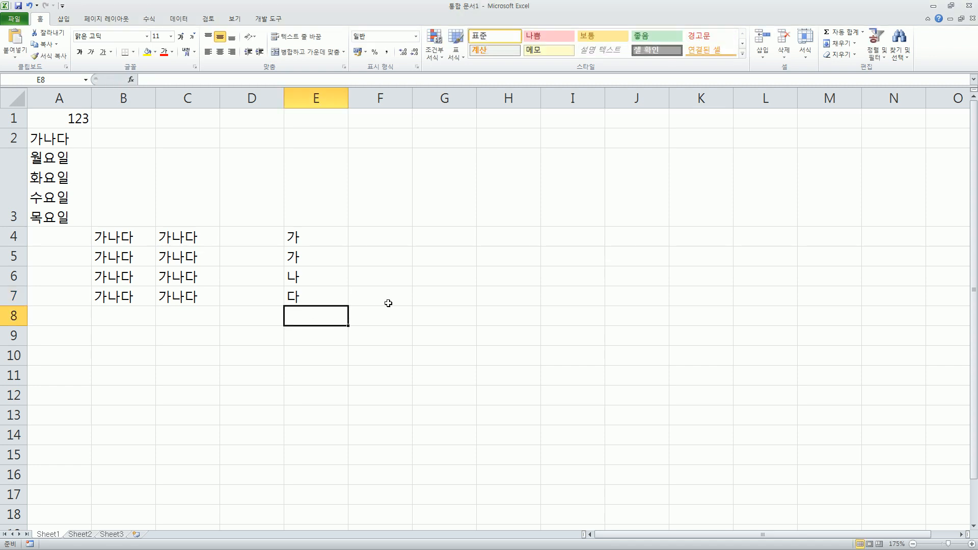
type("라")
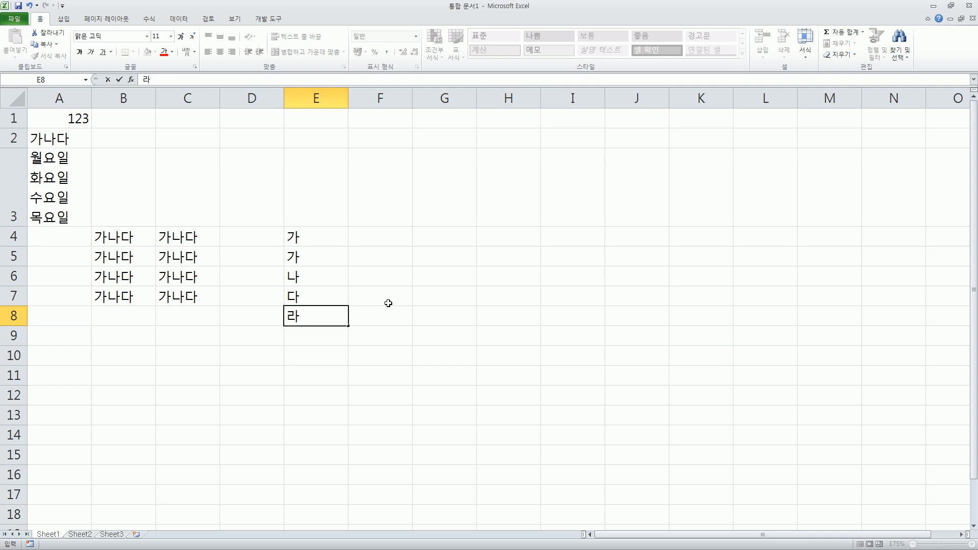
left_click(399, 253)
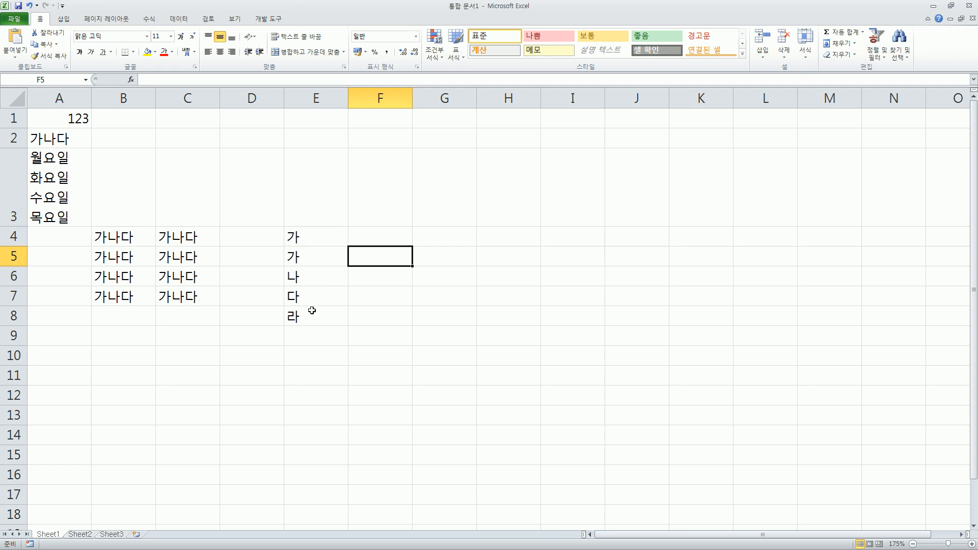
Begin an entry of 가나다 in cell F4 and cancel it before committing.
left_click(377, 235)
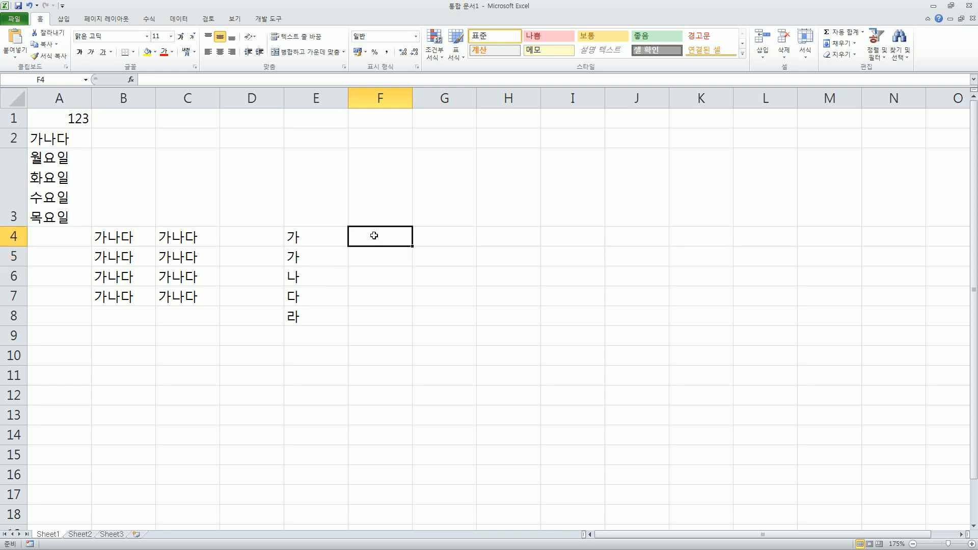
type("가나다")
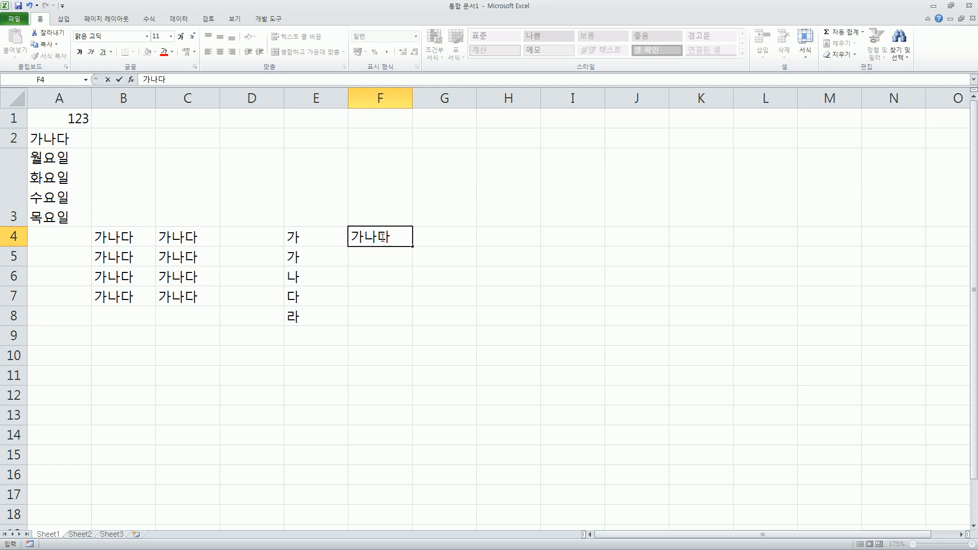
key("Escape")
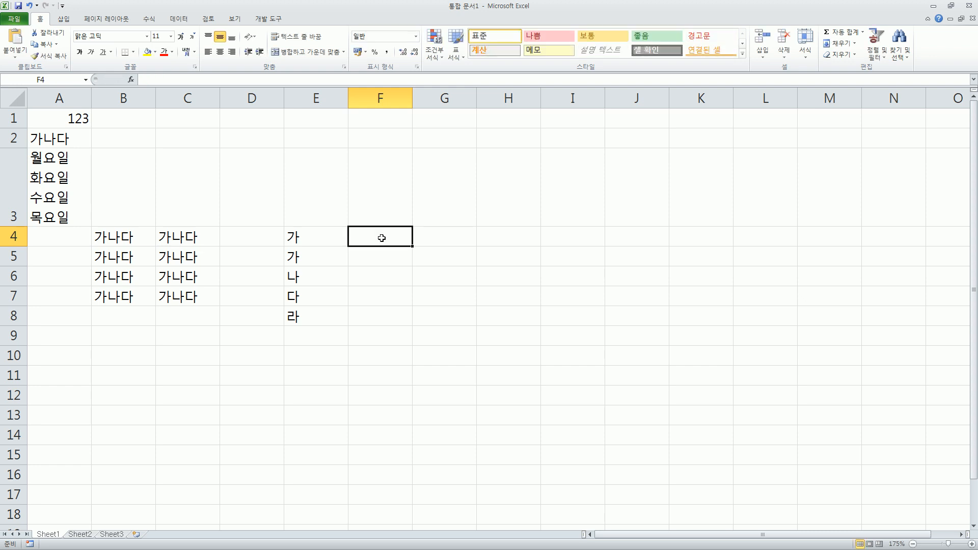
Write 가나다 in cell F4 again, erase it character by character, and leave the cell empty.
type("가나다")
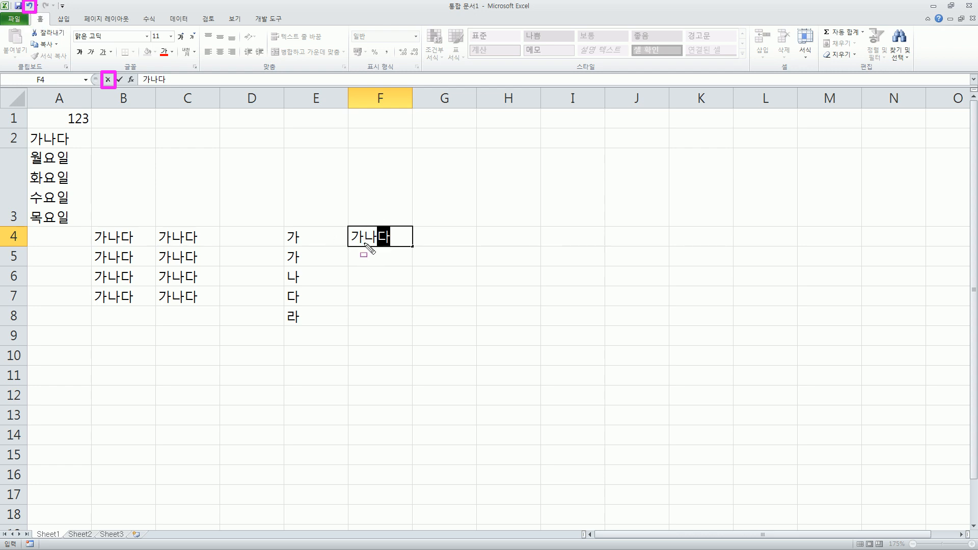
key("Escape")
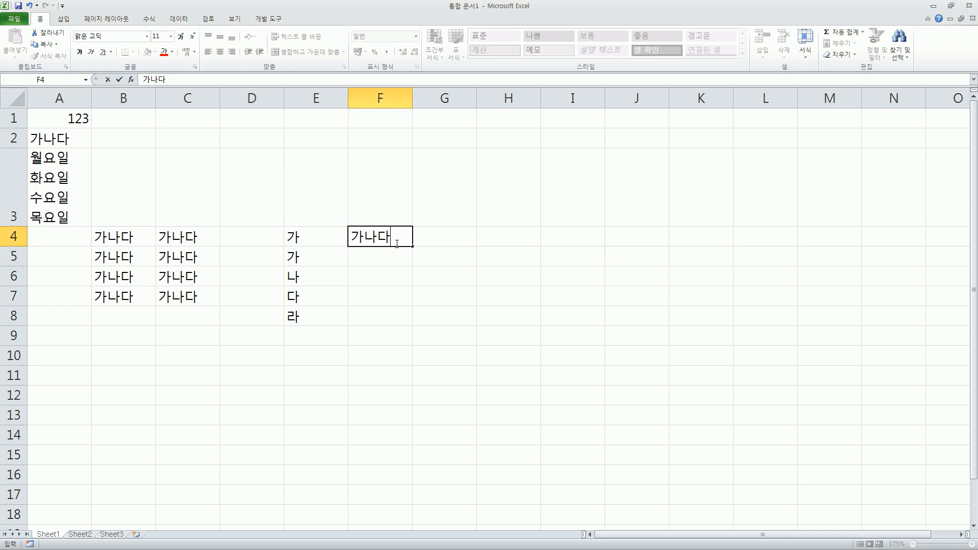
key("BackSpace")
key("BackSpace")
key("BackSpace")
key("Return")
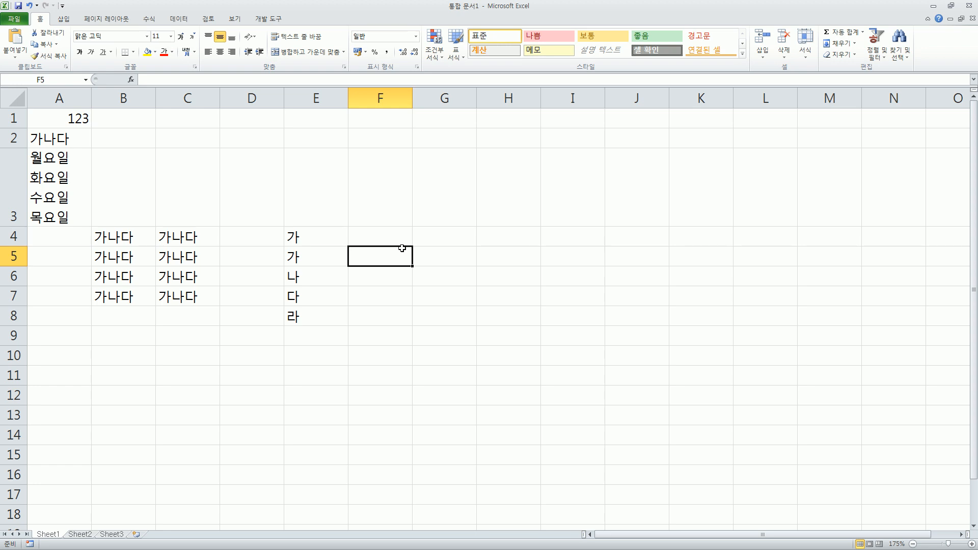
key("F2")
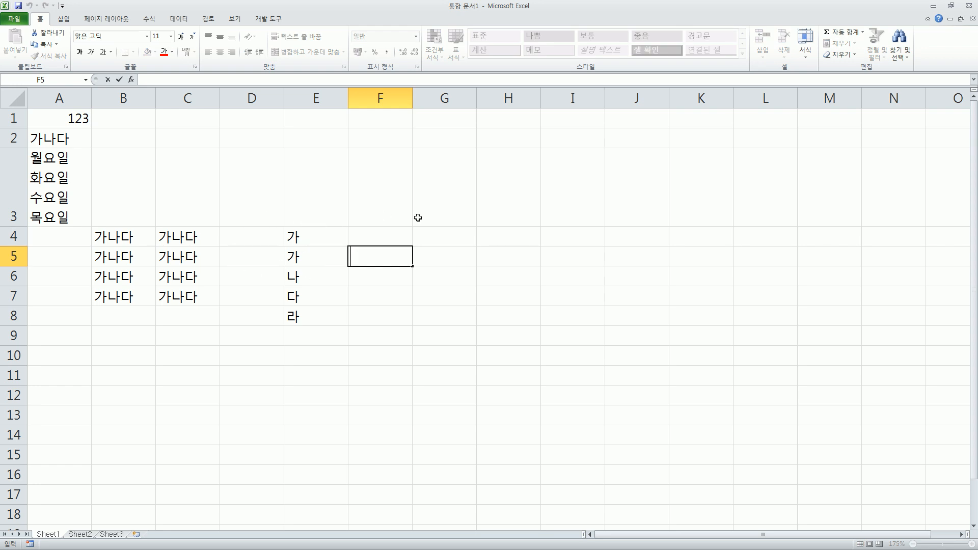
left_click(933, 6)
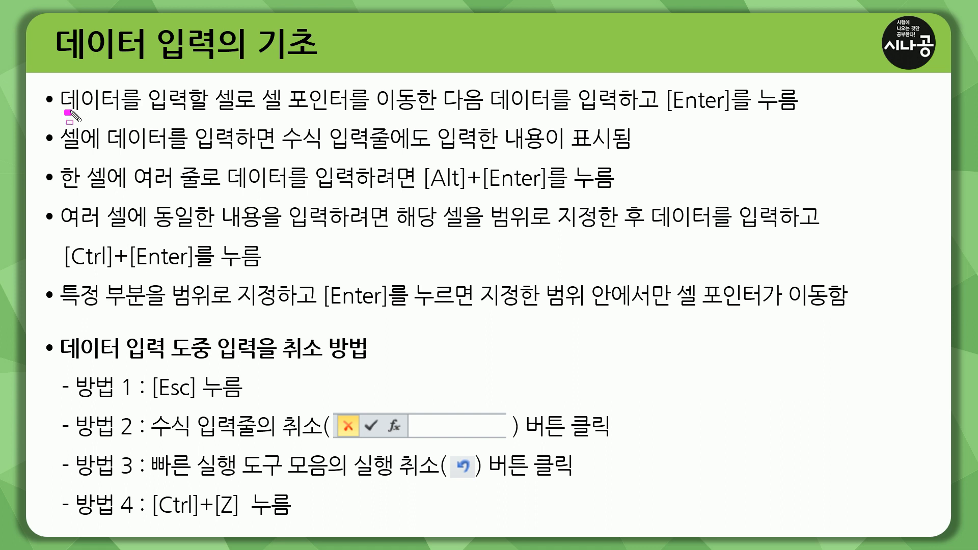
left_click_drag(65, 114, 72, 115)
mouse_move(252, 81)
left_mouse_down()
mouse_move(442, 117)
mouse_move(797, 115)
left_mouse_up()
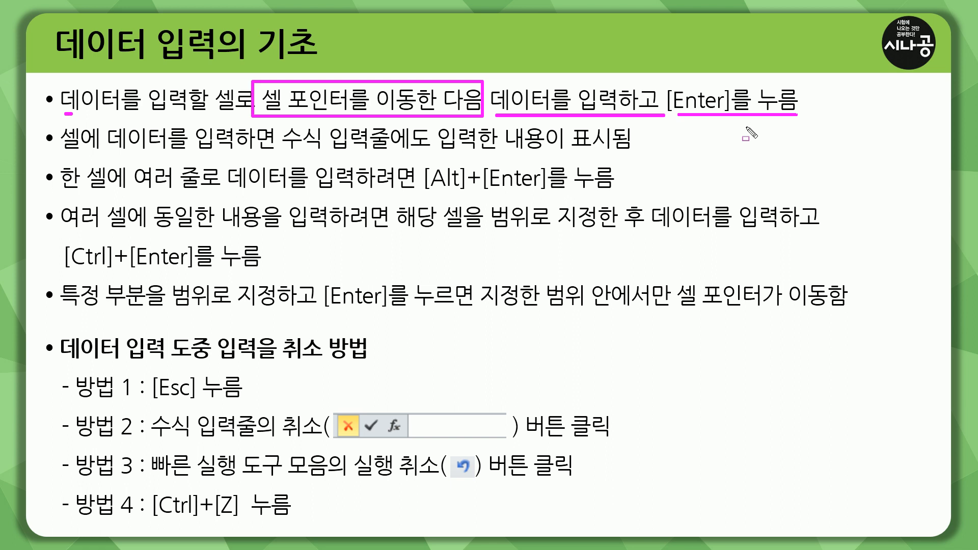
left_click_drag(60, 155, 249, 154)
mouse_move(281, 122)
left_mouse_down()
mouse_move(400, 158)
mouse_move(392, 159)
mouse_move(628, 157)
left_mouse_up()
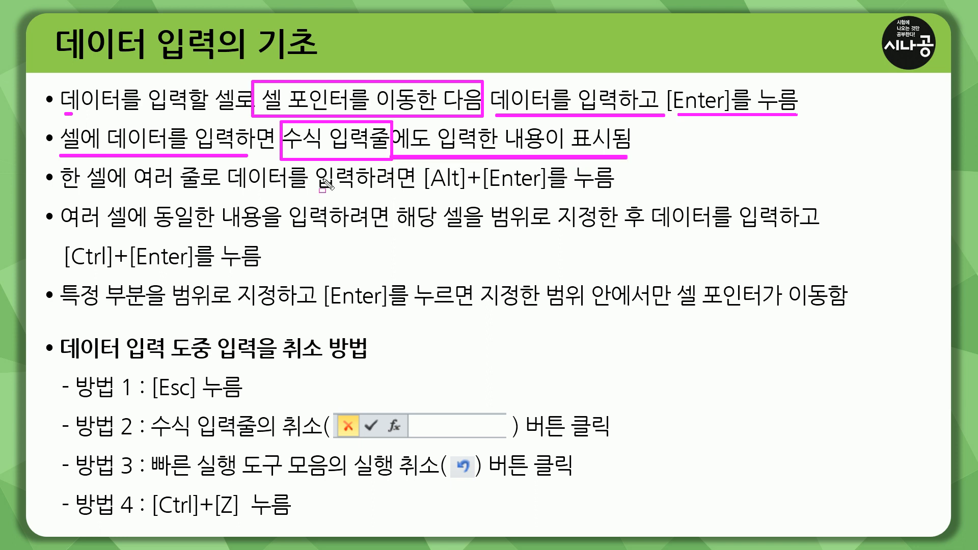
left_click_drag(64, 196, 417, 197)
left_click_drag(419, 161, 550, 199)
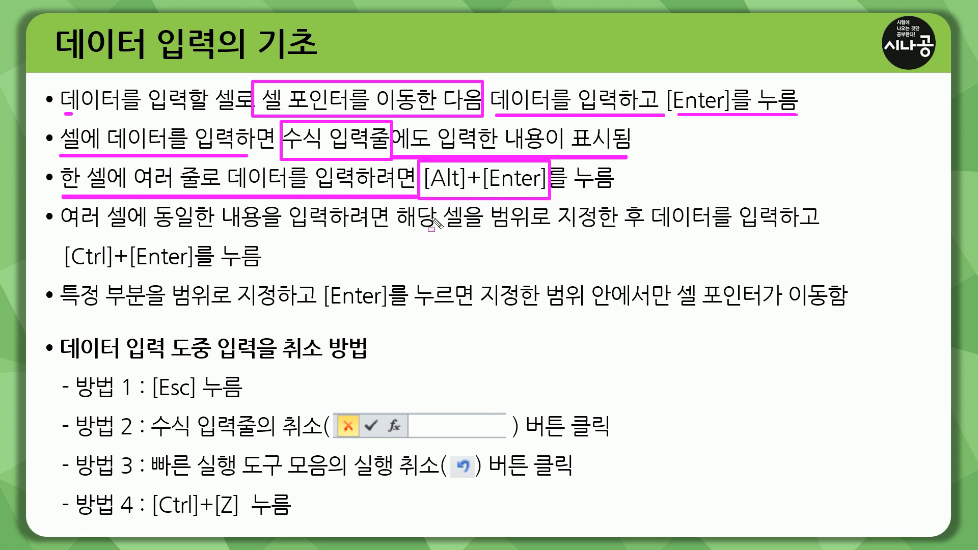
left_click_drag(55, 233, 336, 233)
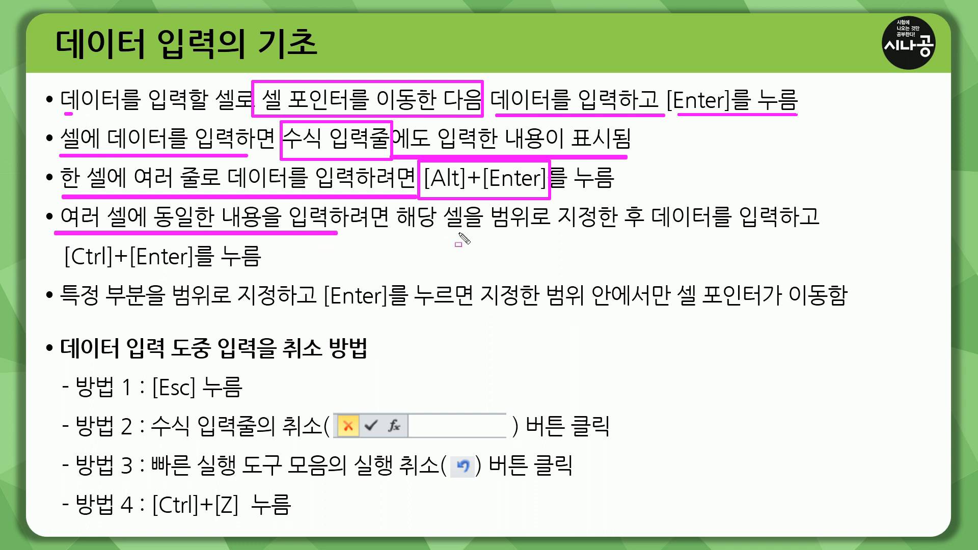
left_click_drag(401, 235, 641, 235)
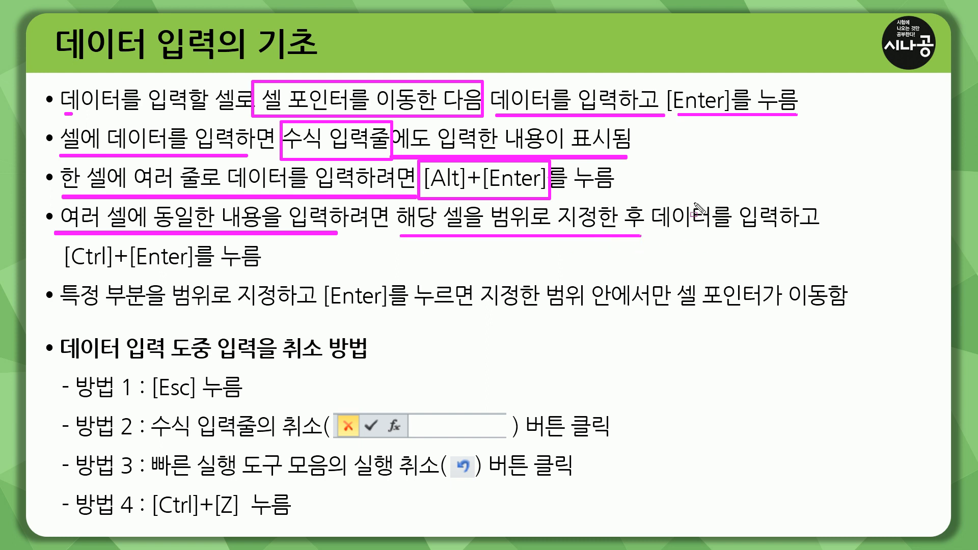
mouse_move(53, 241)
left_mouse_down()
mouse_move(153, 274)
mouse_move(198, 275)
left_mouse_up()
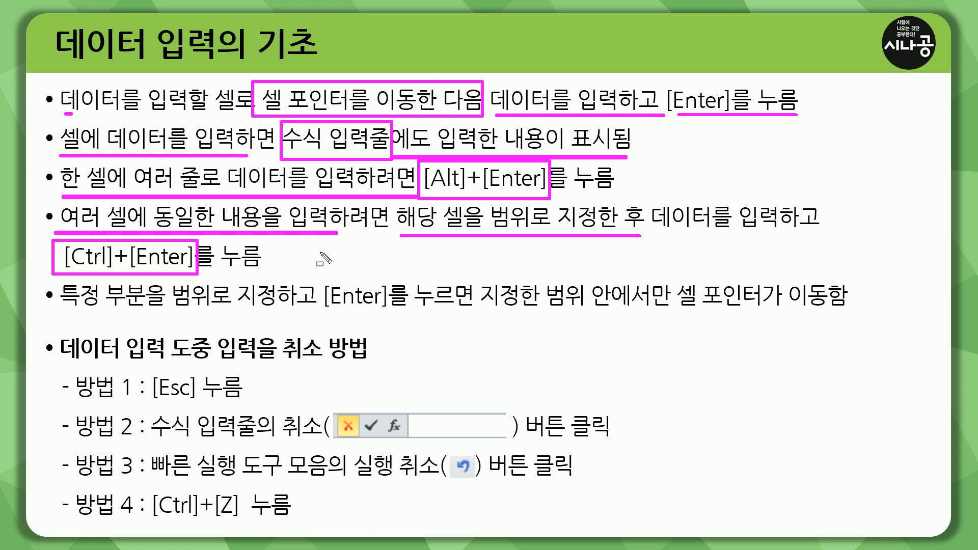
left_click_drag(58, 312, 283, 311)
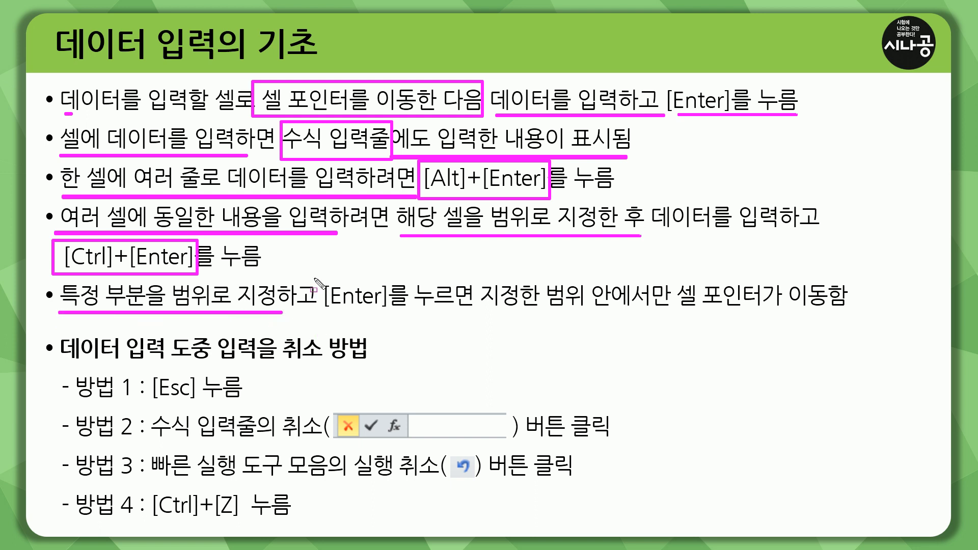
left_click_drag(313, 278, 405, 318)
left_click_drag(483, 311, 845, 312)
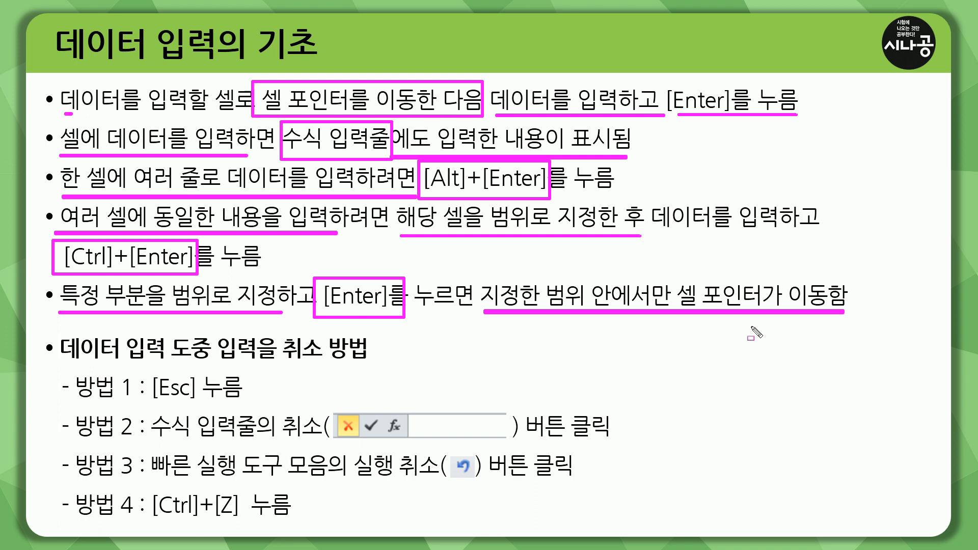
mouse_move(275, 332)
left_mouse_down()
mouse_move(333, 359)
mouse_move(369, 361)
left_mouse_up()
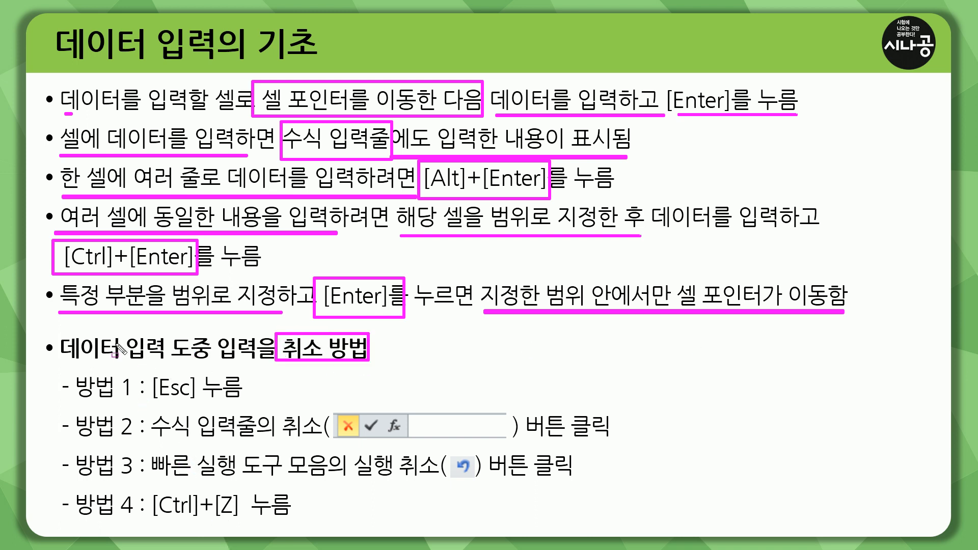
left_click_drag(153, 404, 243, 404)
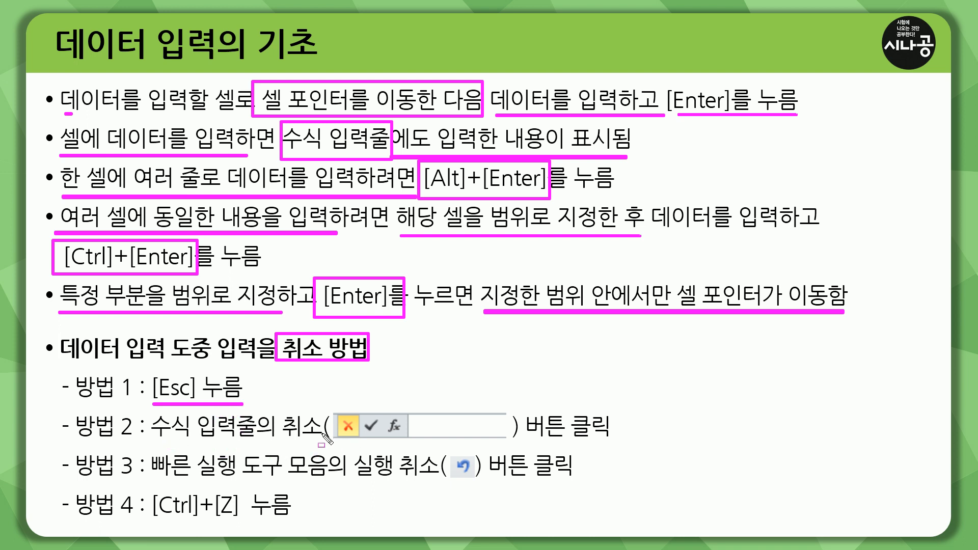
left_click_drag(334, 408, 363, 444)
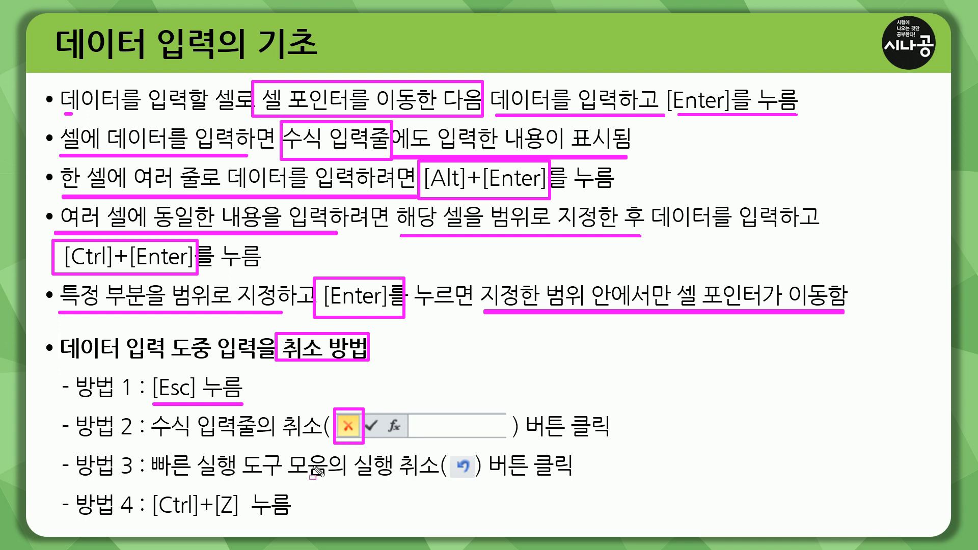